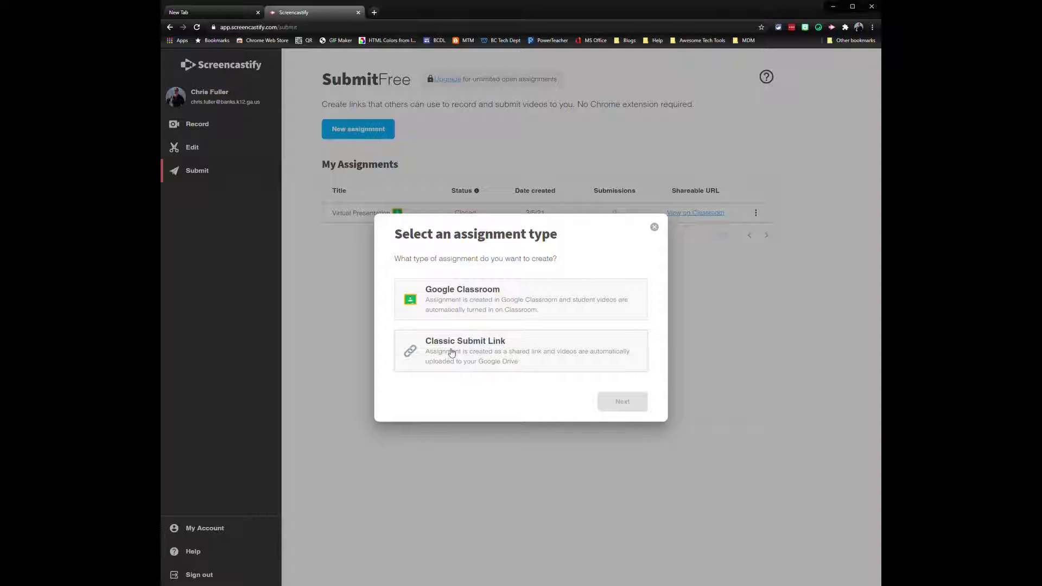
- Set up a Google Classroom assignment for Screen + Webcam recording titled "Record Your Presentation", instructing "Use the Screencastify Submit tool to record your presentation."
{"action": "left_click", "coordinate": [485, 300]}
{"action": "left_click", "coordinate": [622, 401]}
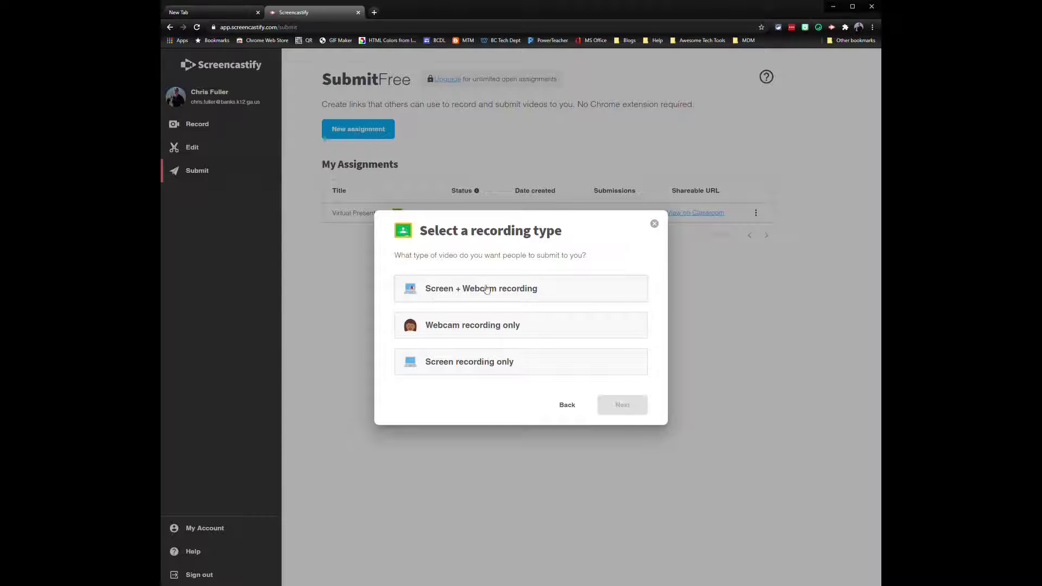
{"action": "left_click", "coordinate": [499, 291]}
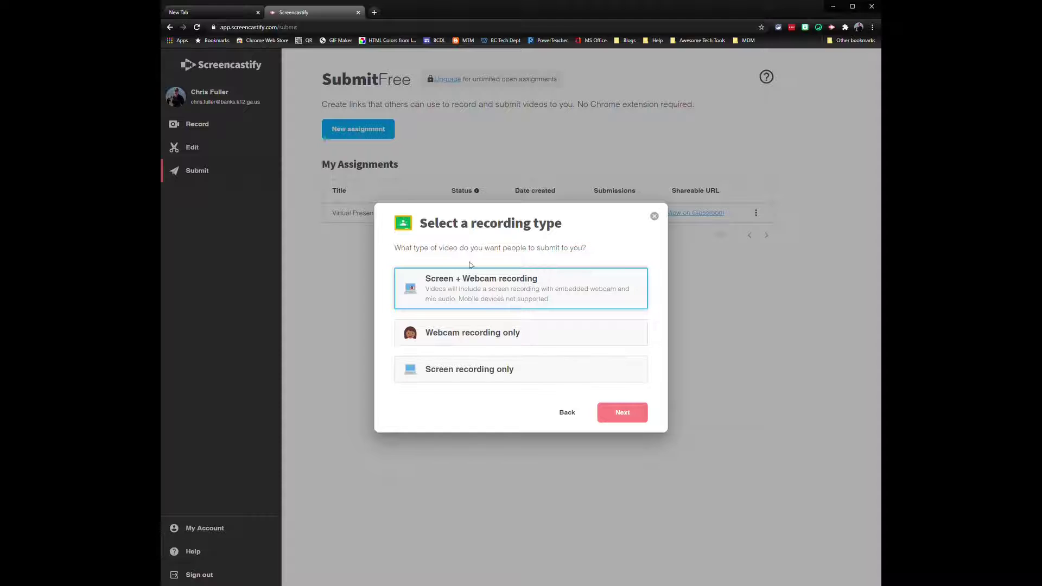
{"action": "left_click", "coordinate": [632, 418]}
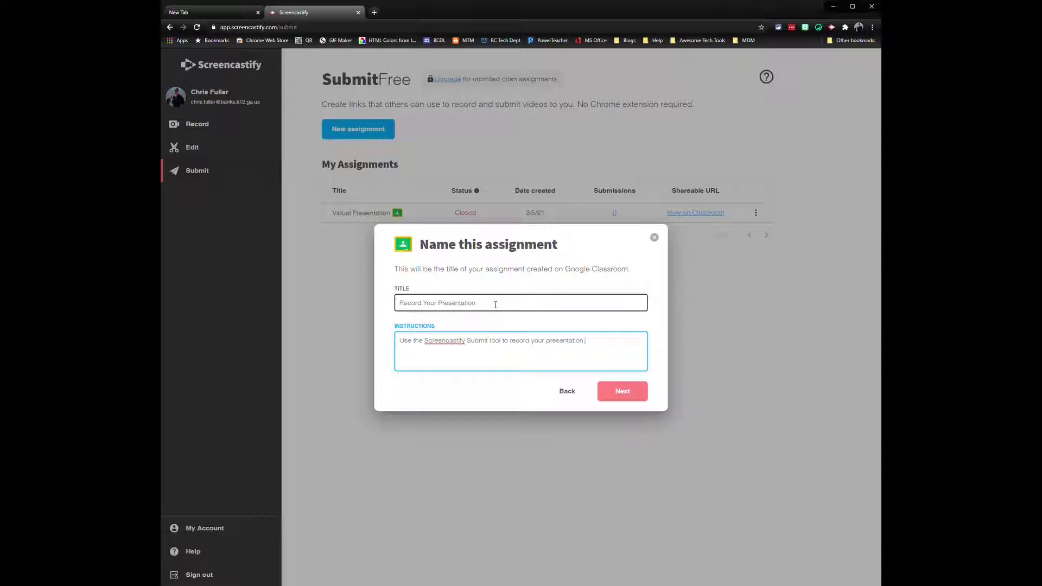
{"action": "left_click", "coordinate": [630, 398]}
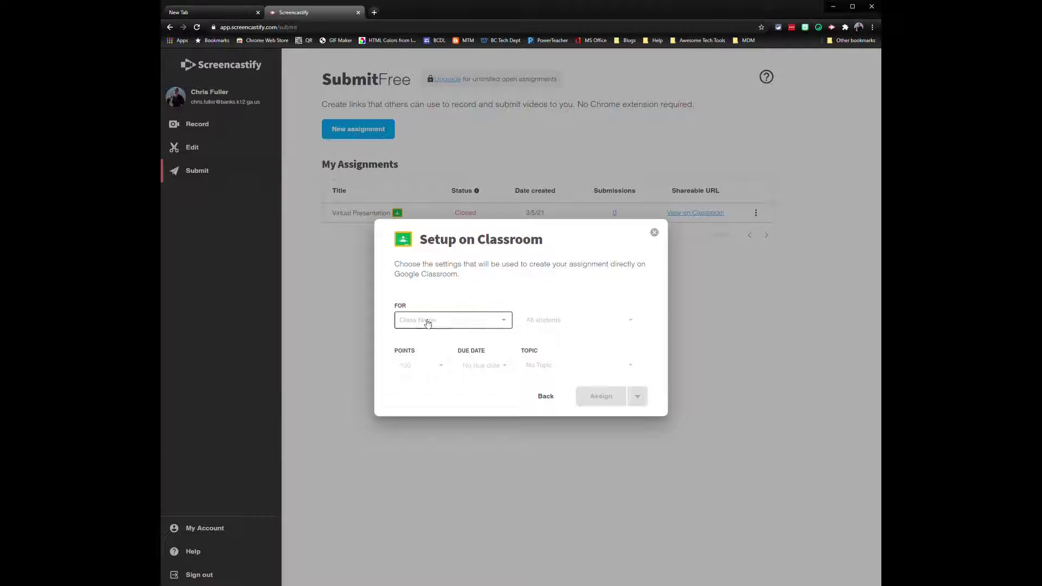
- Choose the Science class for the assignment and keep all students selected as recipients
{"action": "left_click", "coordinate": [472, 330]}
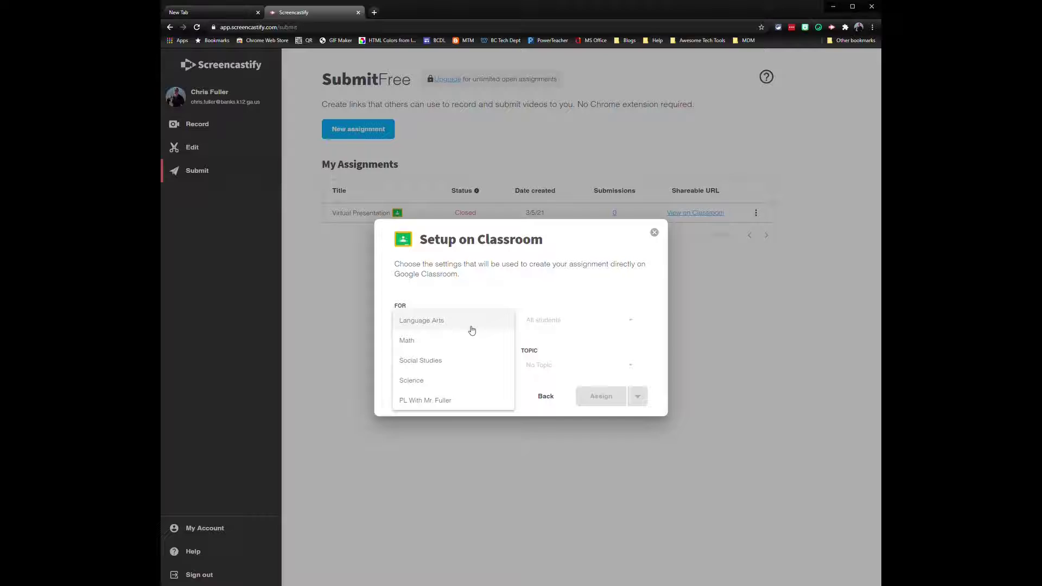
{"action": "left_click", "coordinate": [428, 383]}
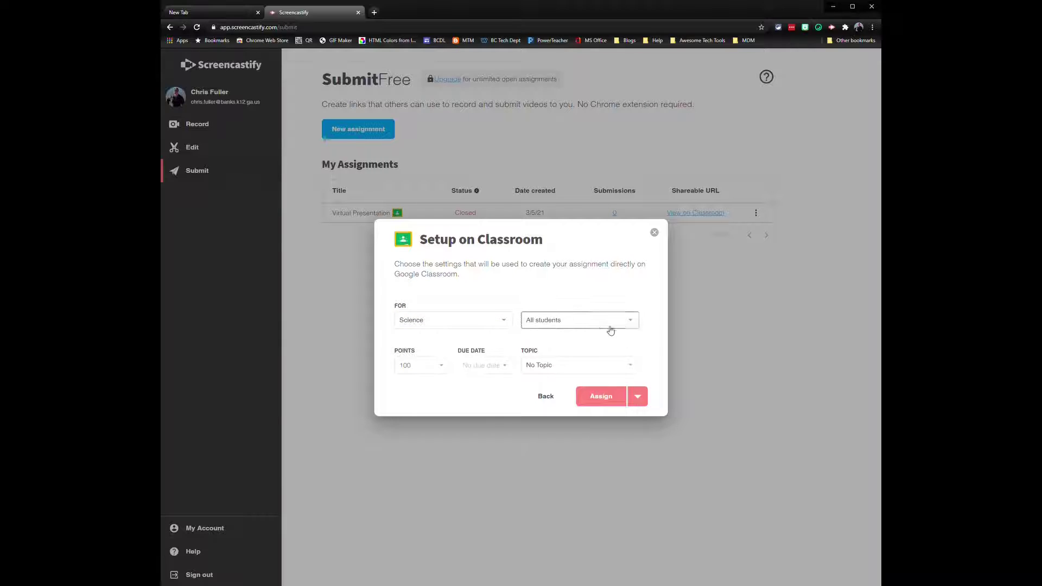
{"action": "left_click", "coordinate": [632, 321]}
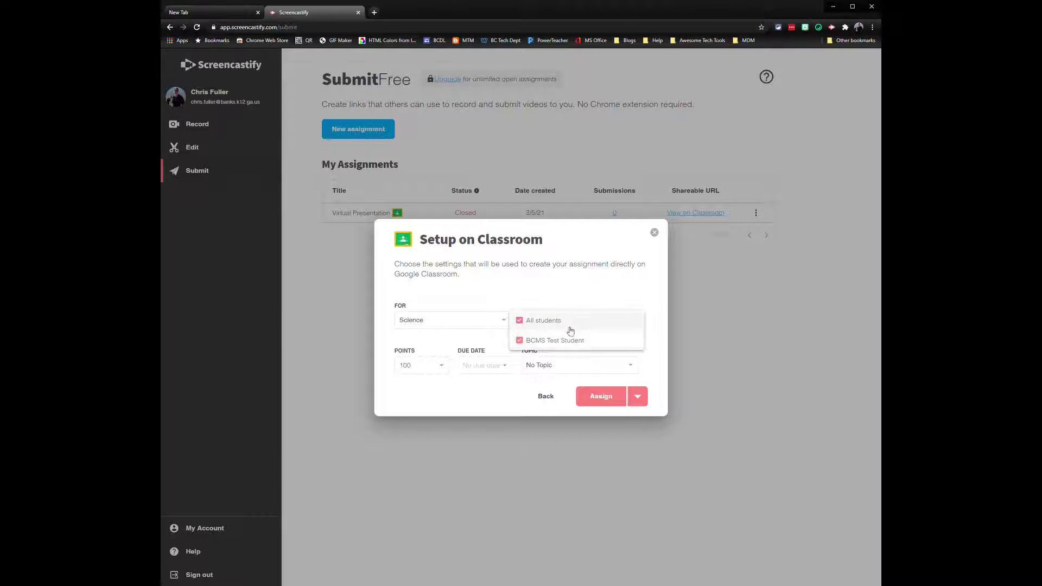
{"action": "left_click", "coordinate": [566, 294]}
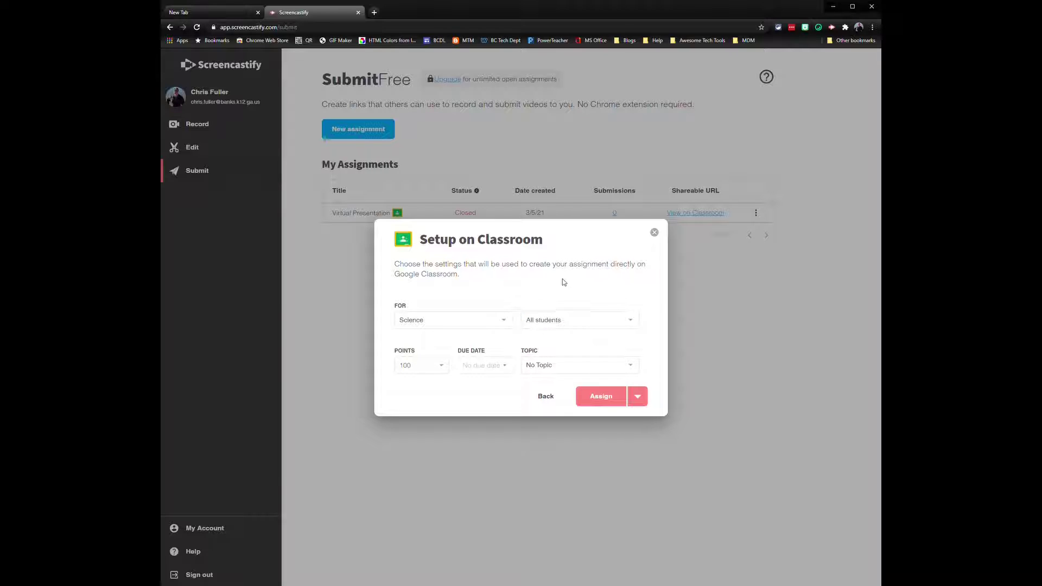
- Set the due date to 3/12/2021, keep No Topic, and assign the work to the class immediately
{"action": "left_click", "coordinate": [511, 366]}
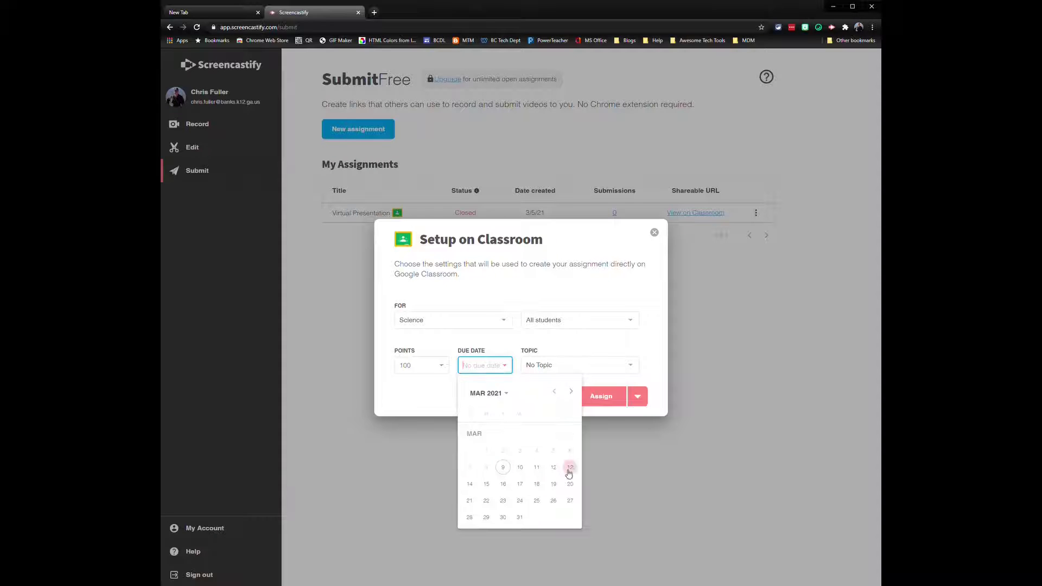
{"action": "left_click", "coordinate": [553, 468]}
{"action": "left_click", "coordinate": [541, 367]}
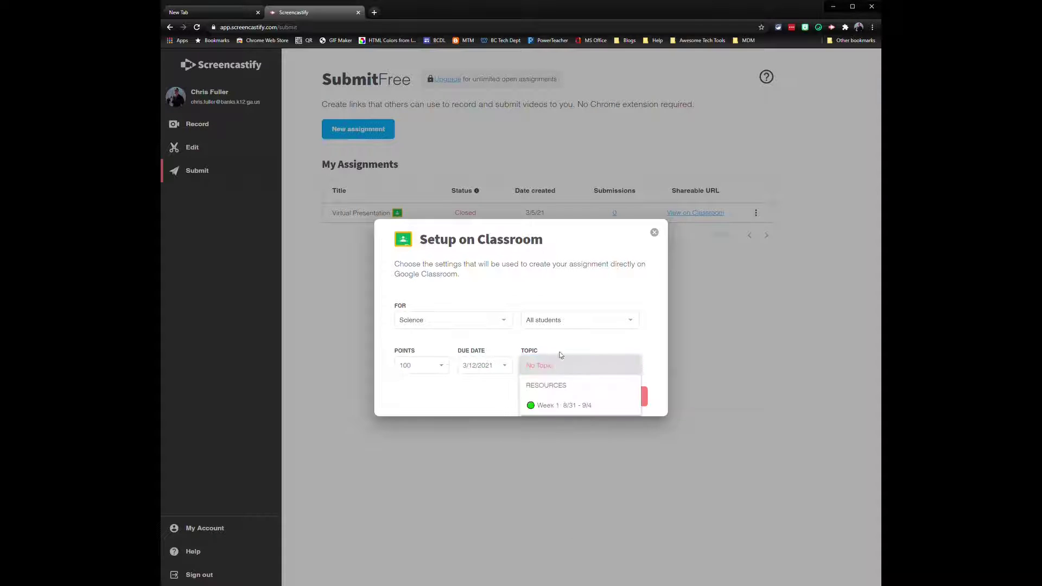
{"action": "left_click", "coordinate": [496, 401]}
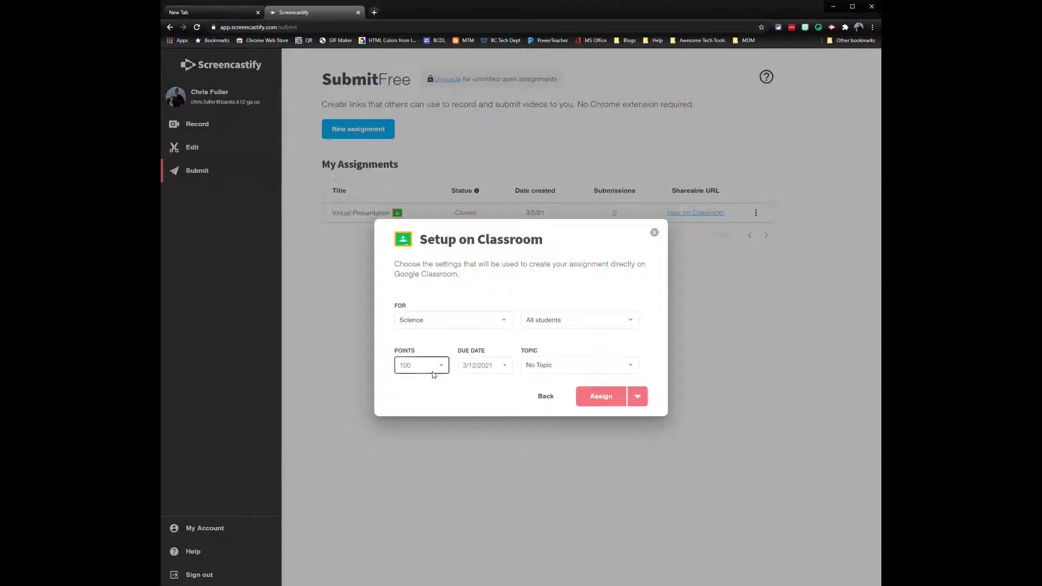
{"action": "left_click", "coordinate": [642, 401]}
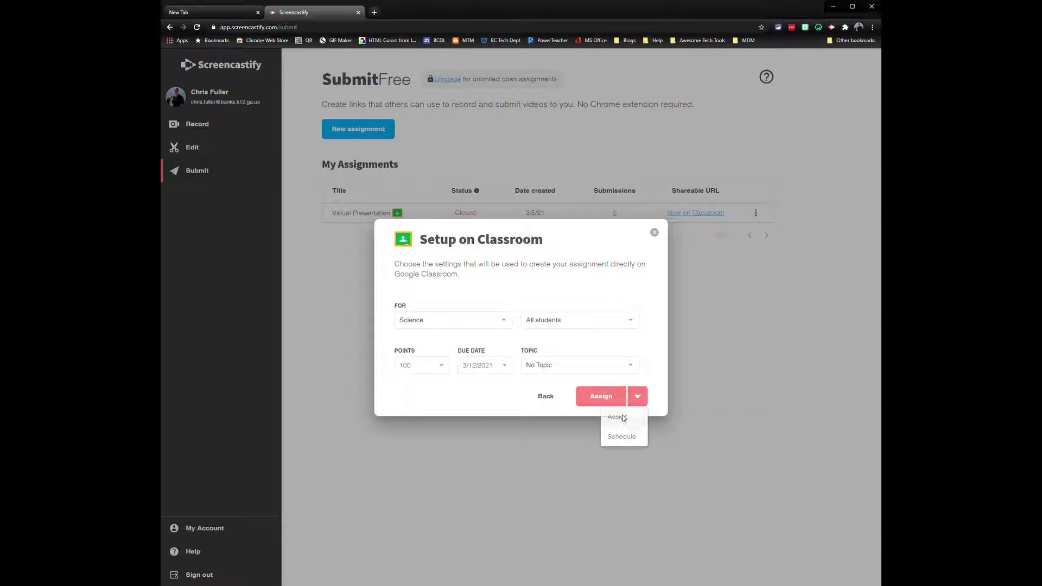
{"action": "left_click", "coordinate": [626, 418]}
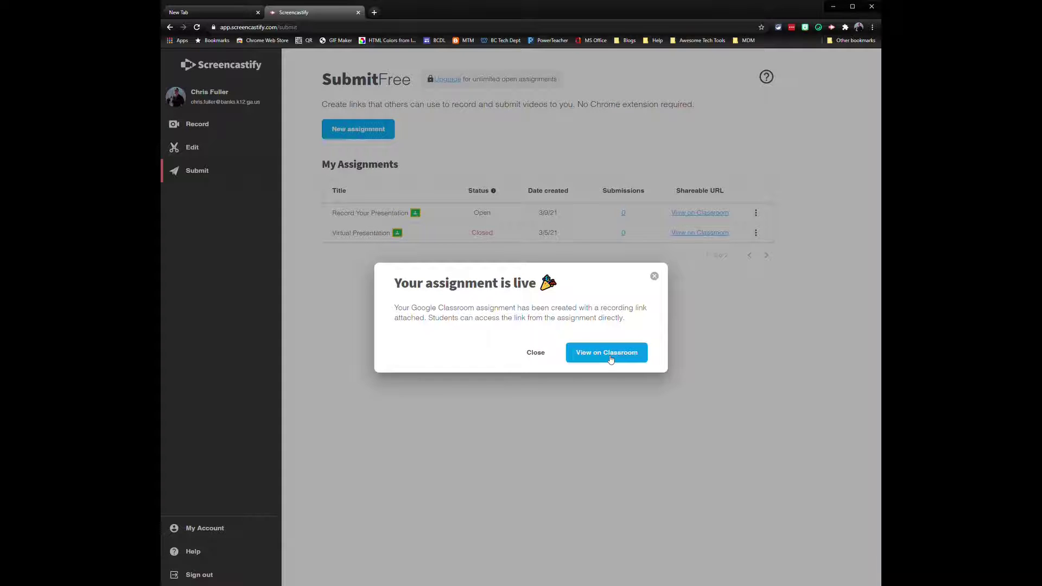
- View the new Record Your Presentation assignment in the Science class's classwork on Google Classroom
{"action": "left_click", "coordinate": [610, 359]}
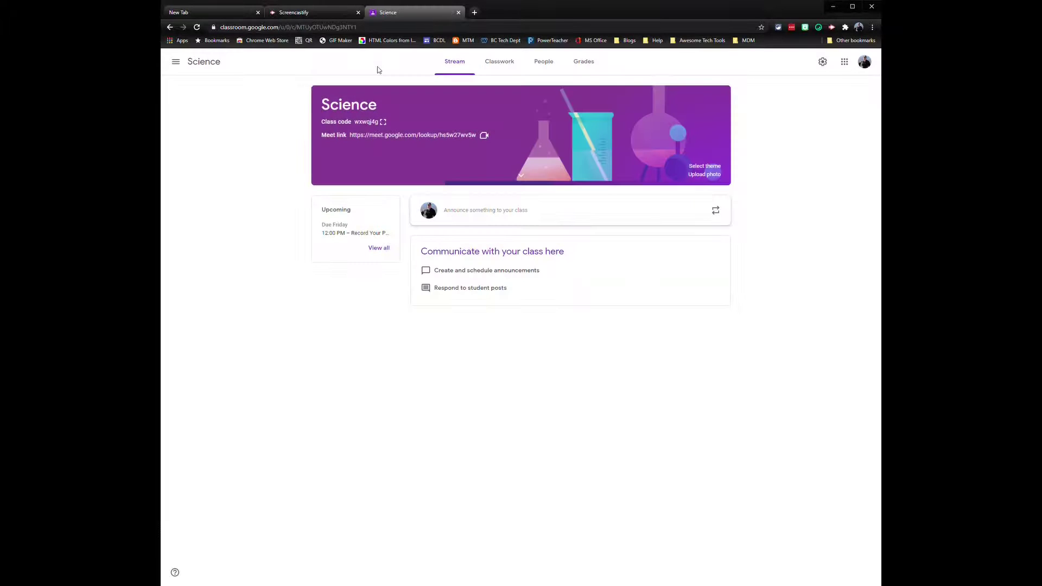
{"action": "left_click", "coordinate": [499, 62]}
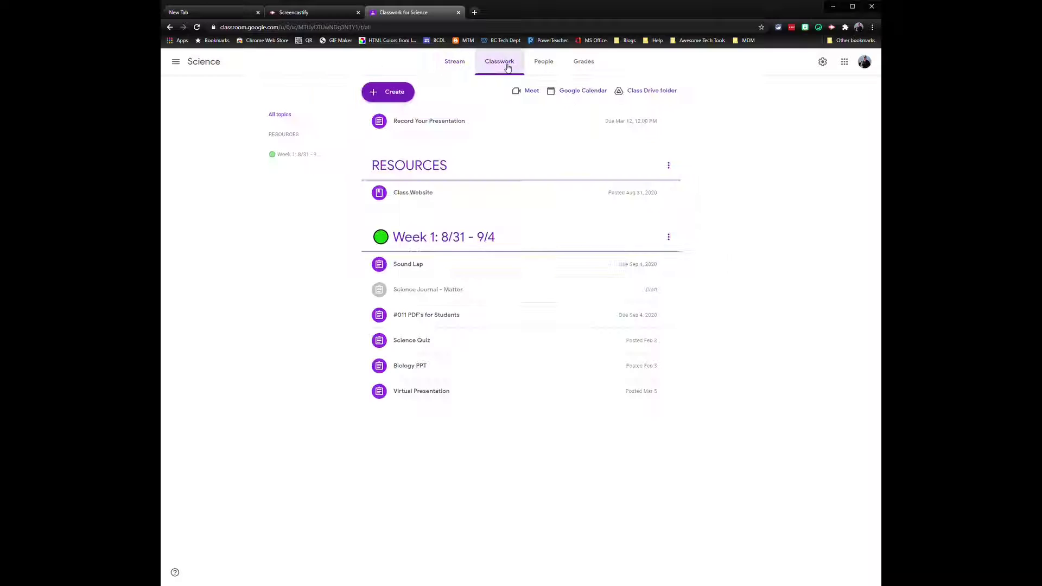
{"action": "left_click", "coordinate": [426, 126]}
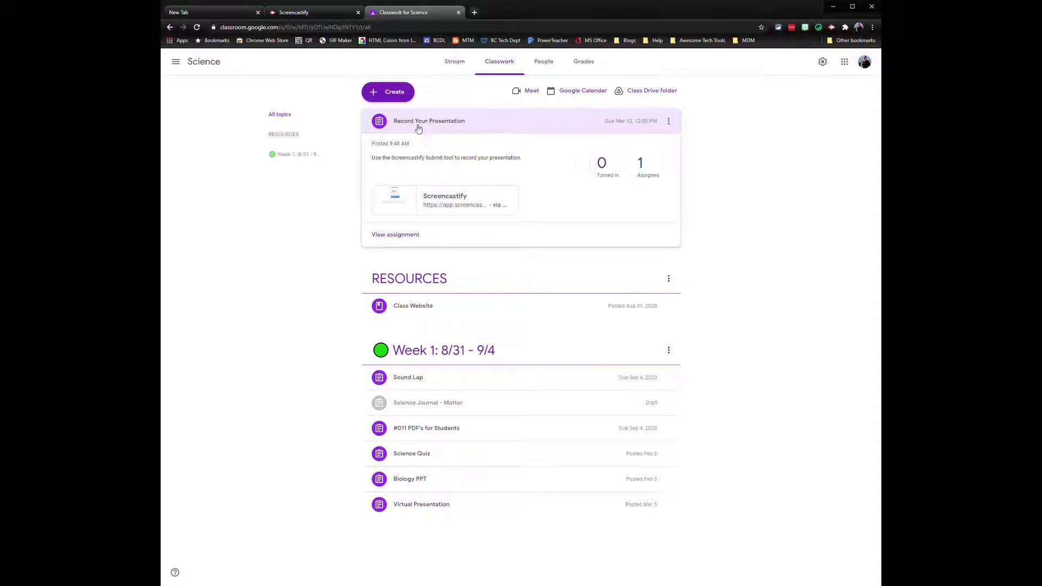
{"action": "left_click", "coordinate": [402, 237]}
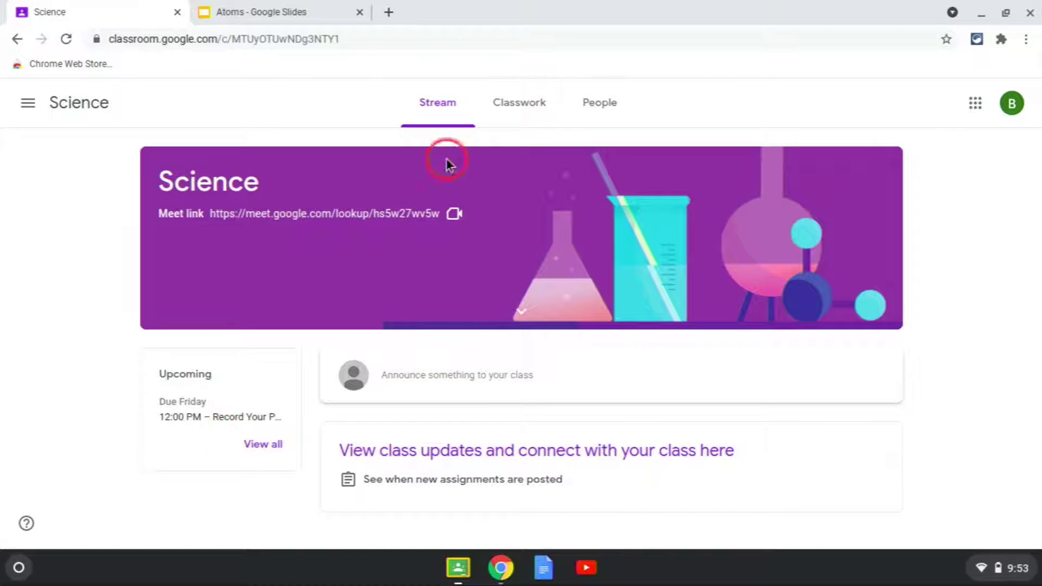
- From the student's Science classwork, open the Screencastify link attached to the Record Your Presentation assignment
{"action": "left_click", "coordinate": [512, 104]}
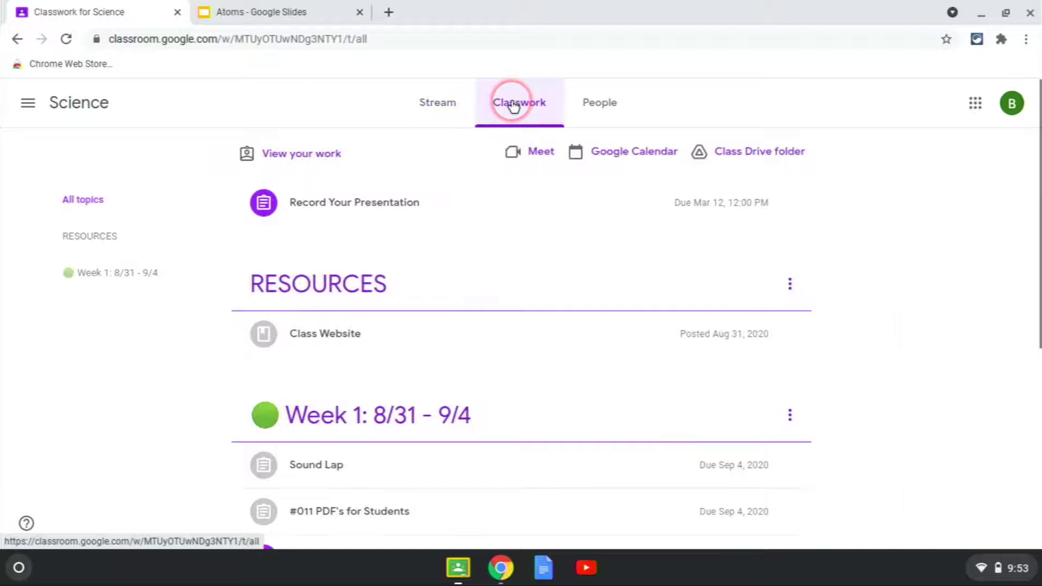
{"action": "left_click", "coordinate": [379, 209]}
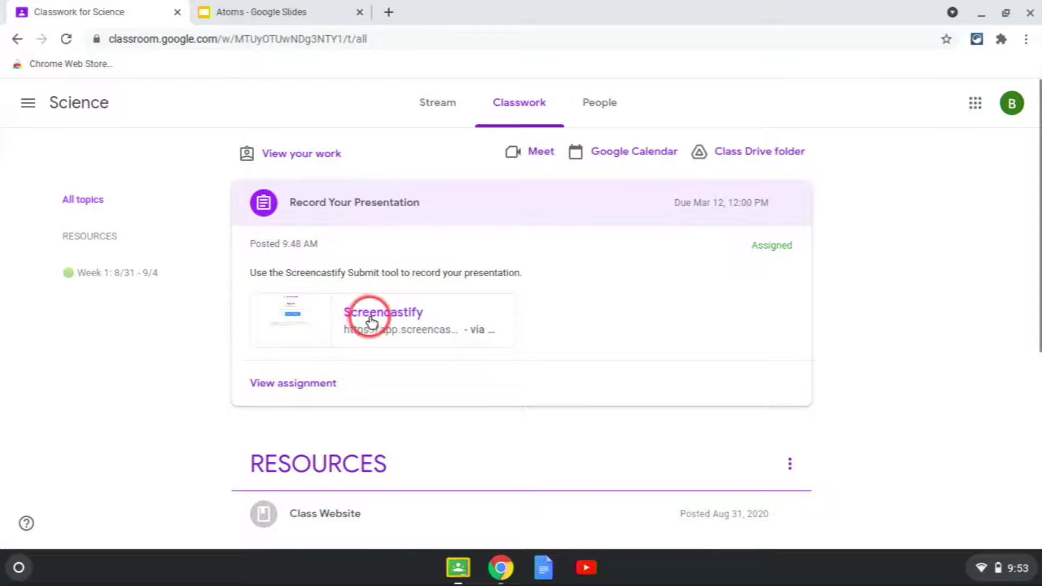
{"action": "left_click", "coordinate": [370, 319]}
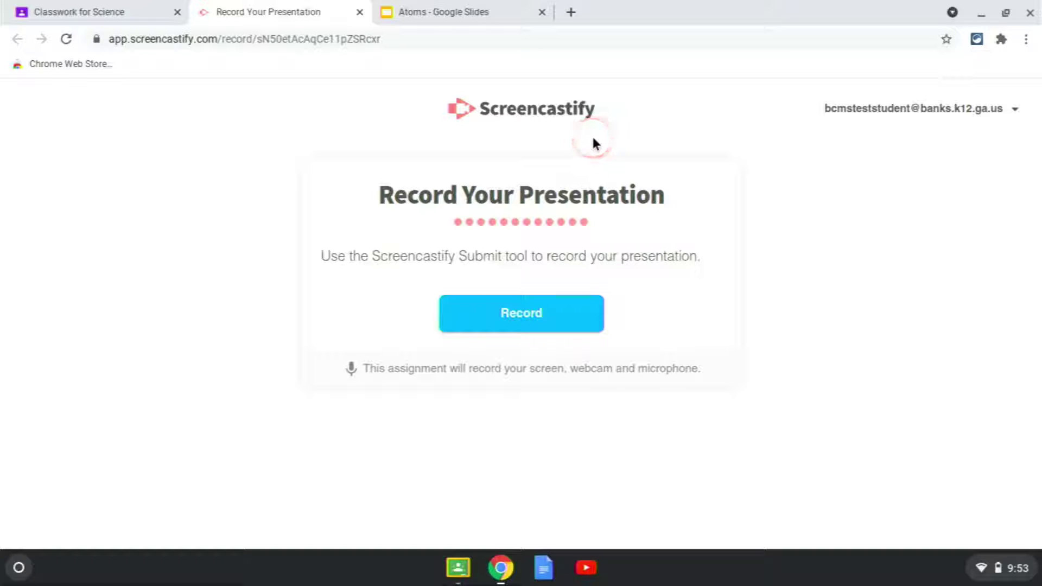
- Start recording the presentation with the entire screen shared, and dismiss the screen-sharing notification
{"action": "left_click", "coordinate": [512, 320]}
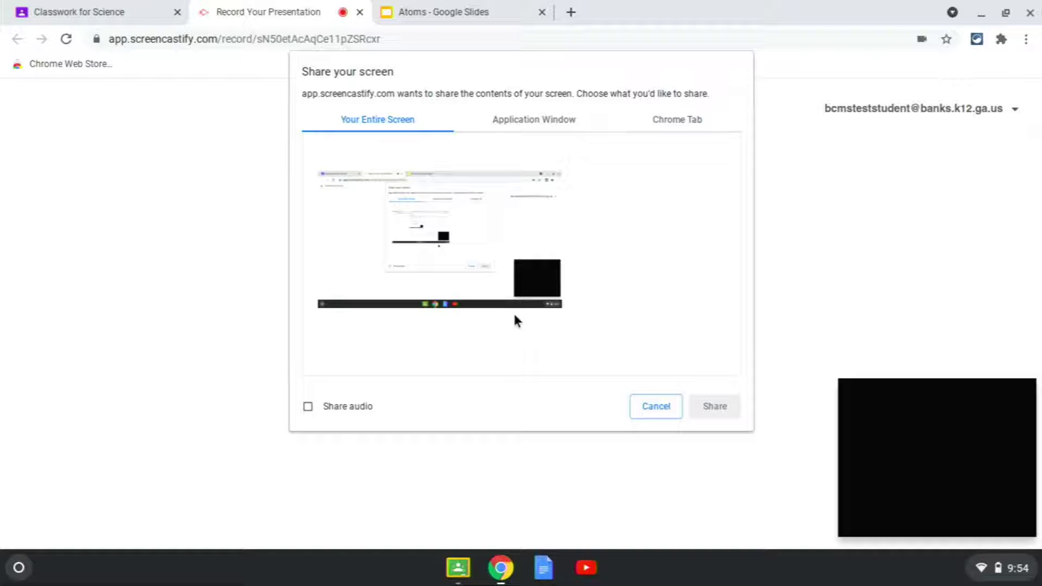
{"action": "left_click", "coordinate": [515, 317]}
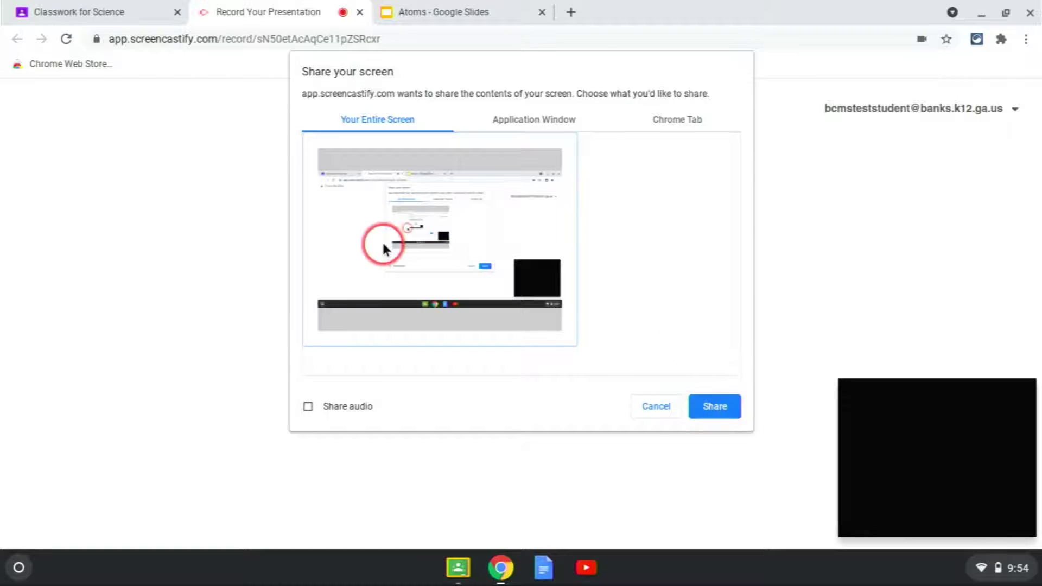
{"action": "left_click", "coordinate": [715, 408]}
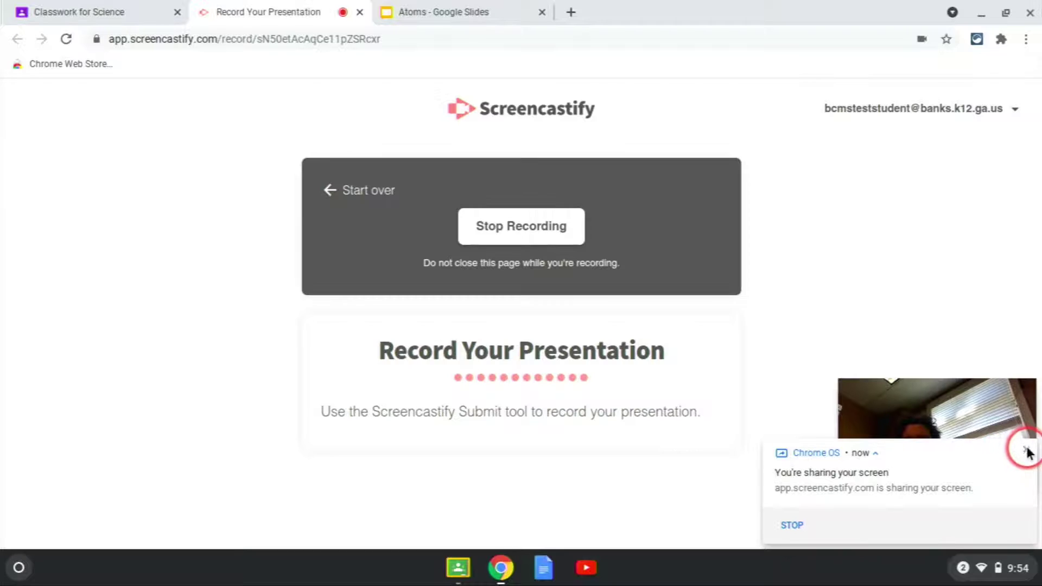
{"action": "left_click", "coordinate": [1026, 449]}
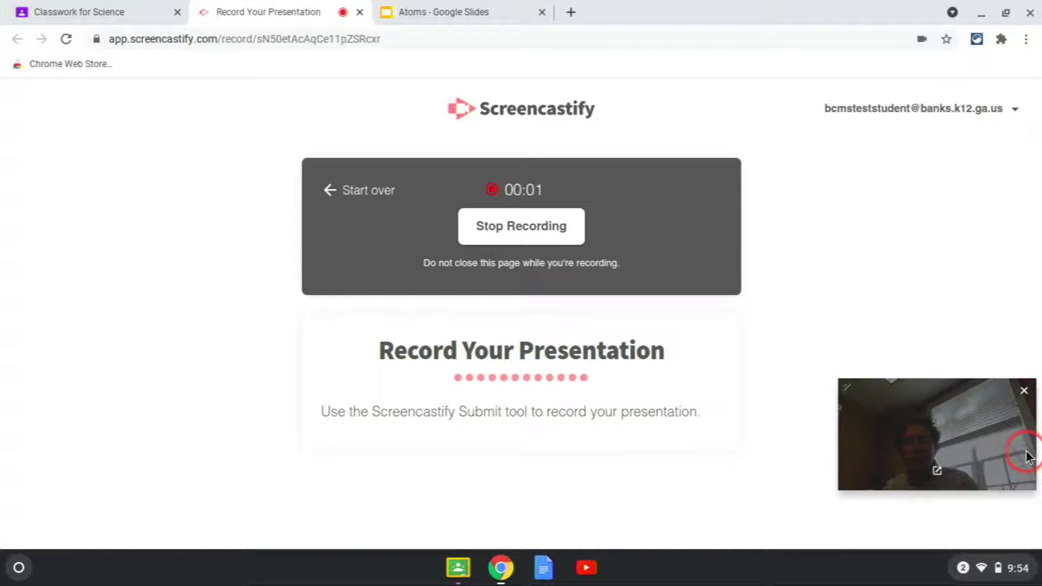
- Present the Atoms slides in Google Slides full screen, advance to the second slide, and exit the slideshow
{"action": "left_click", "coordinate": [444, 13]}
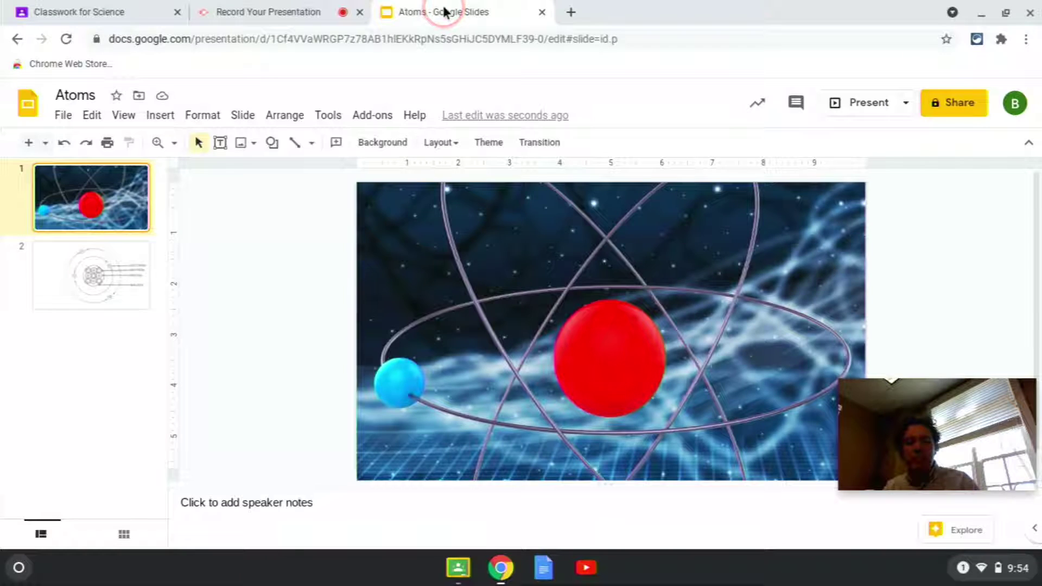
{"action": "key", "text": "ctrl+Return"}
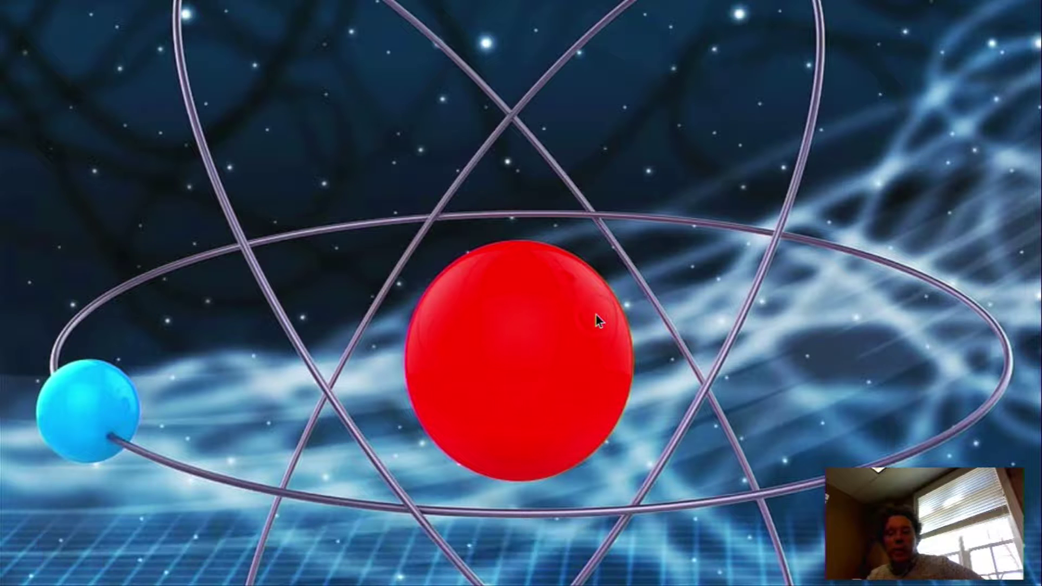
{"action": "key", "text": "Right"}
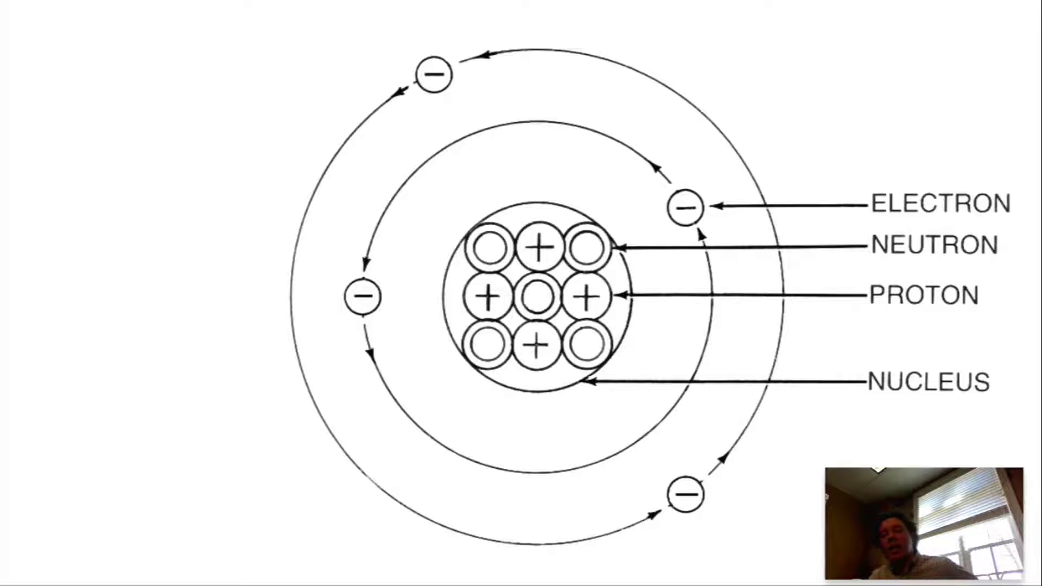
{"action": "key", "text": "Escape"}
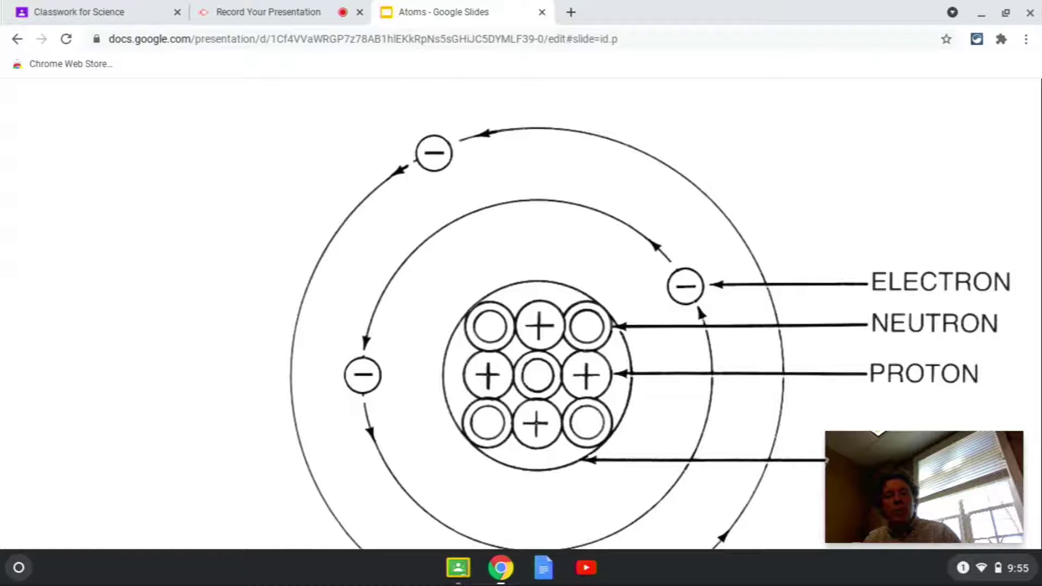
- Stop the Screencastify recording and submit the finished video to the assignment
{"action": "left_click", "coordinate": [260, 10]}
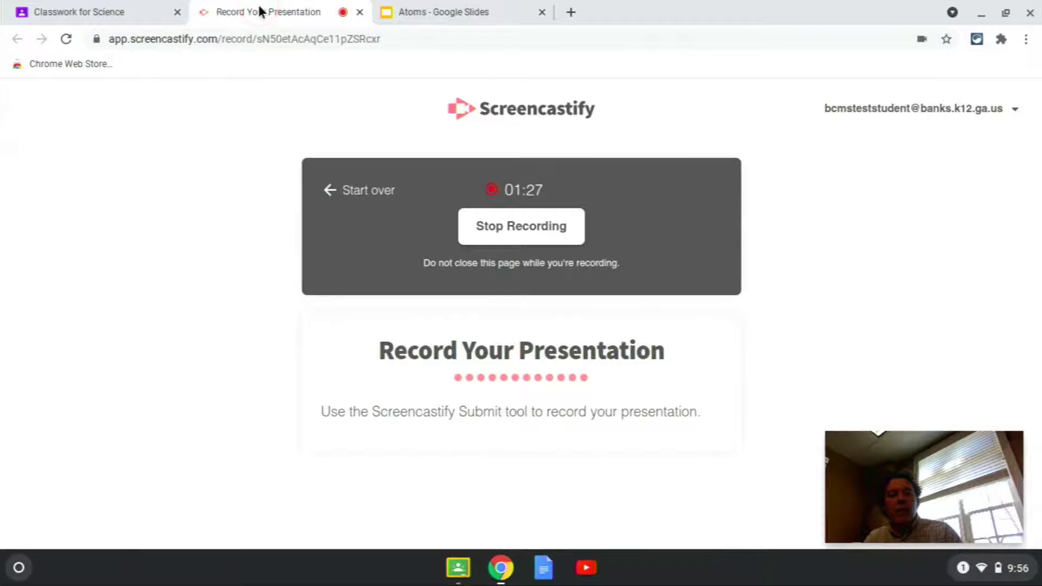
{"action": "left_click", "coordinate": [502, 229]}
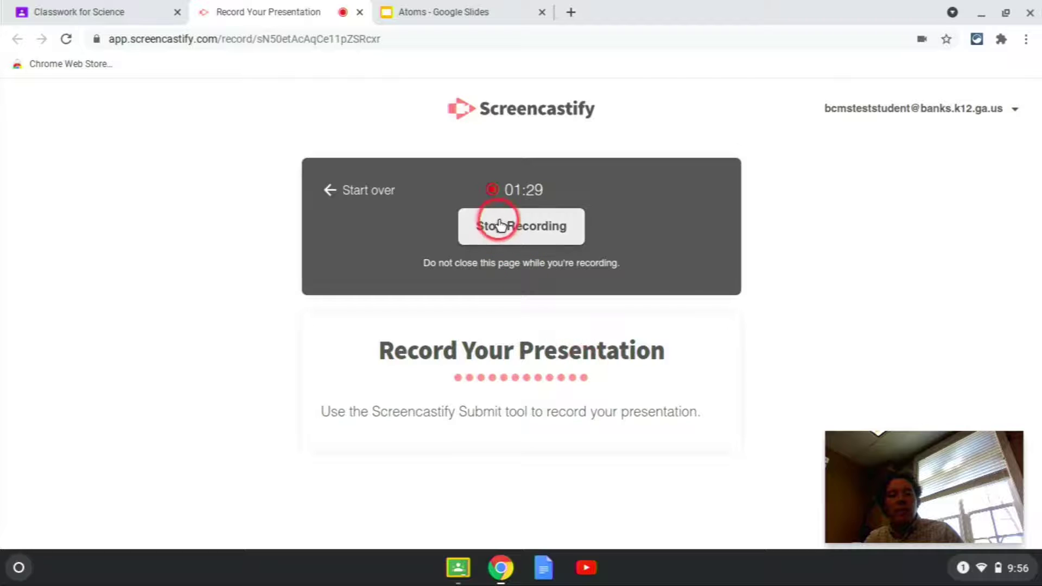
{"action": "scroll", "coordinate": [500, 226], "scroll_direction": "down", "scroll_amount": 2}
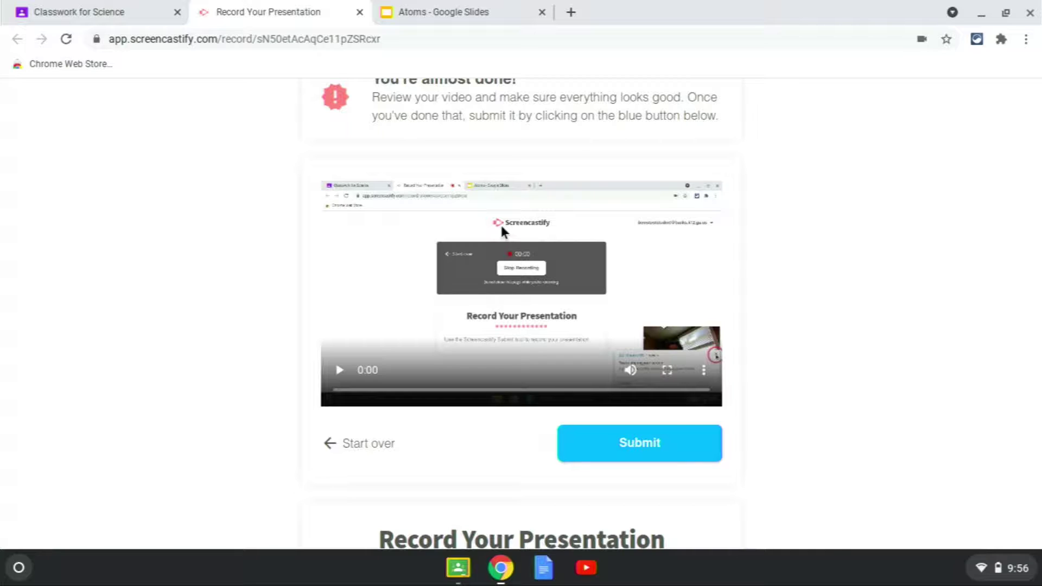
{"action": "left_click", "coordinate": [621, 440]}
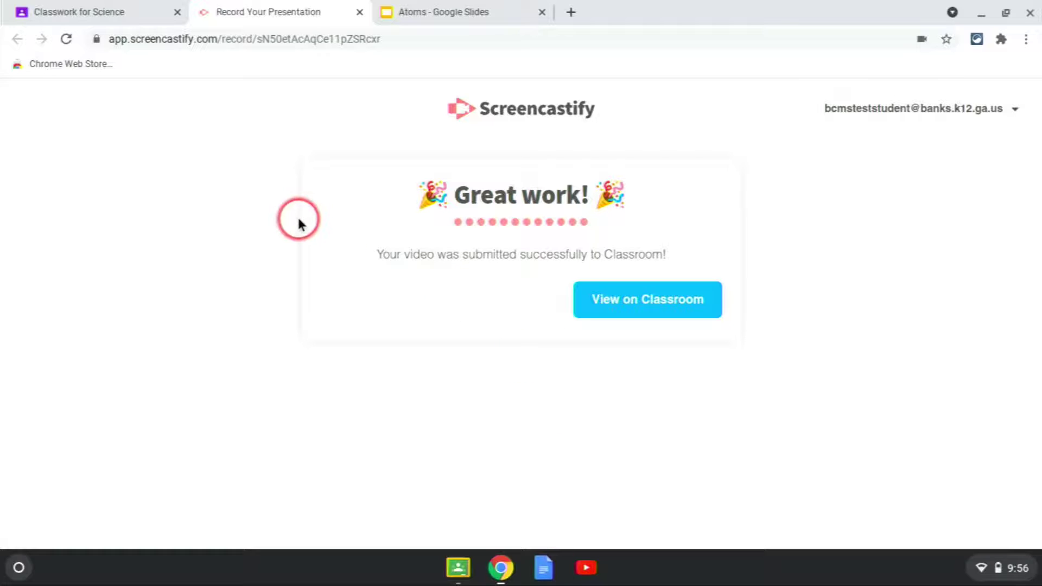
- Check the Record Your Presentation assignment's submission status in the student's Science classwork
{"action": "left_click", "coordinate": [120, 19]}
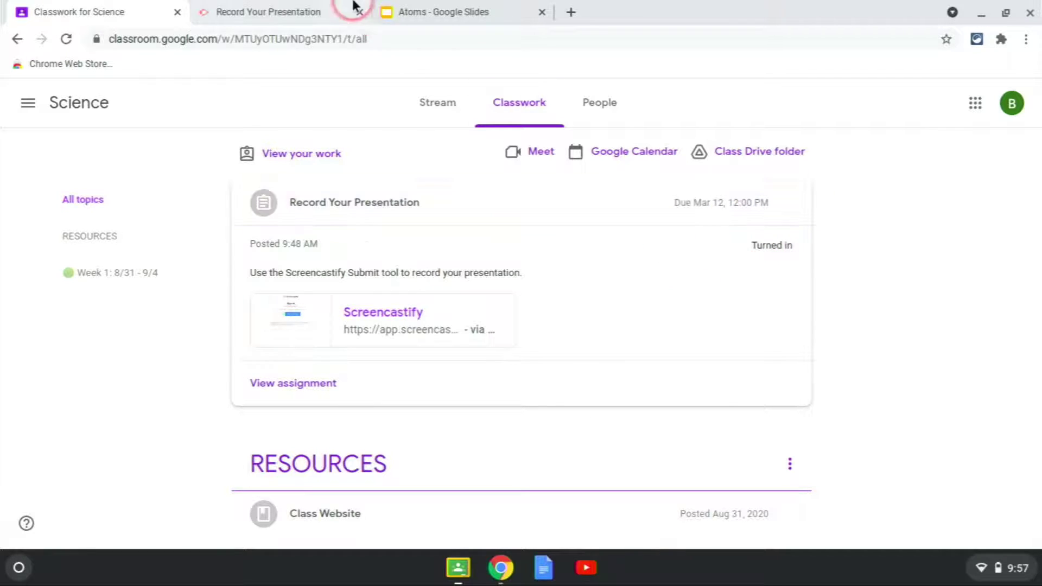
{"action": "left_click", "coordinate": [300, 12]}
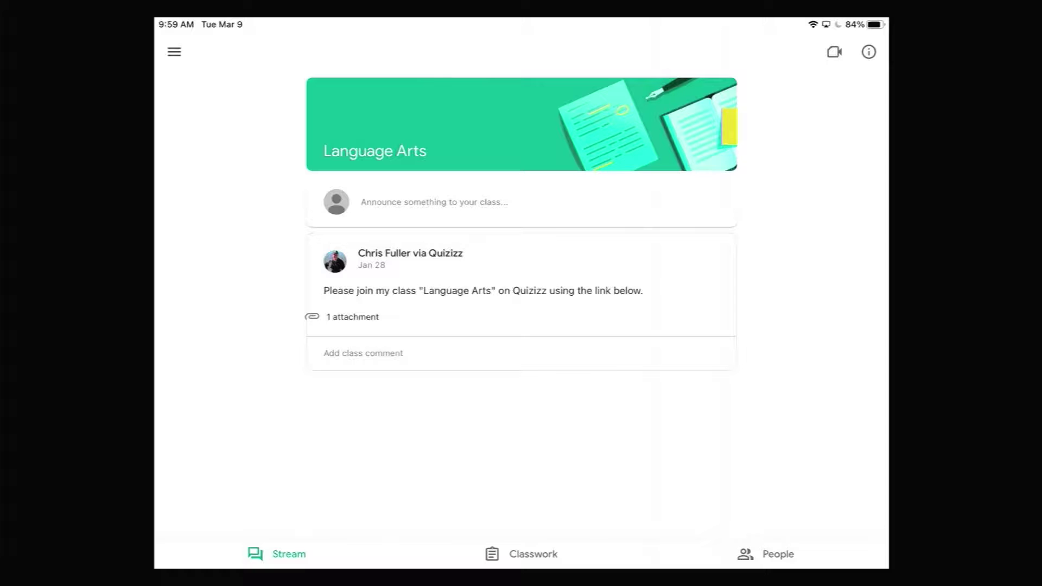
- Open the Reading Fluency assignment from the Language Arts classwork and load its Screencastify attachment in Safari
{"action": "left_click", "coordinate": [521, 553]}
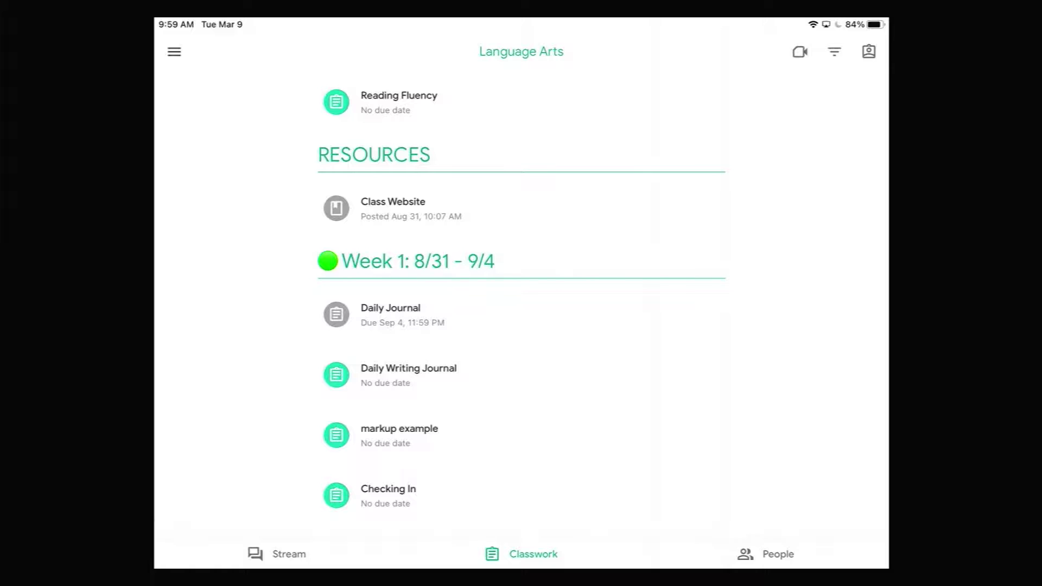
{"action": "left_click", "coordinate": [399, 102]}
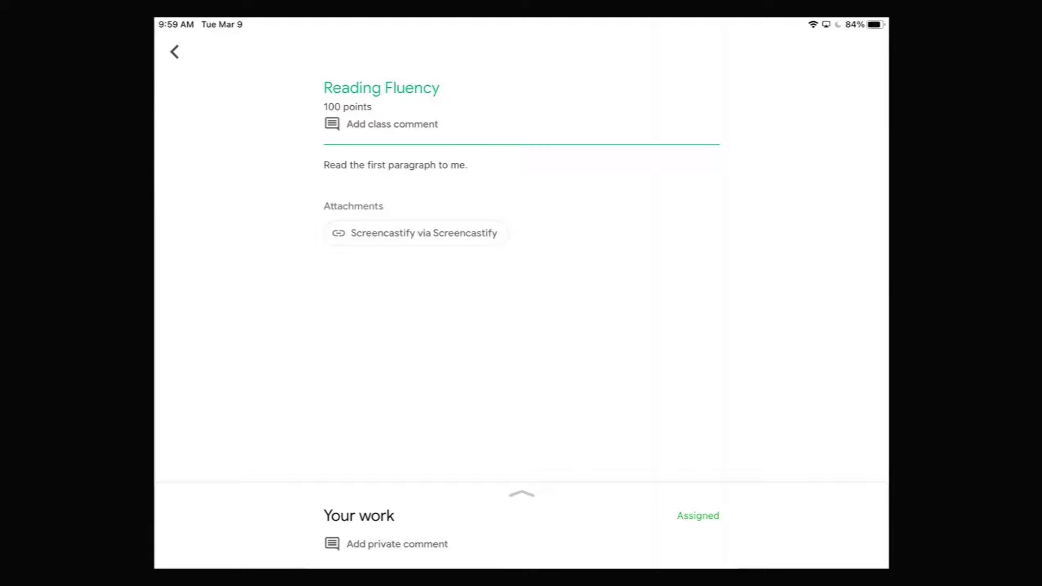
{"action": "left_click", "coordinate": [415, 233]}
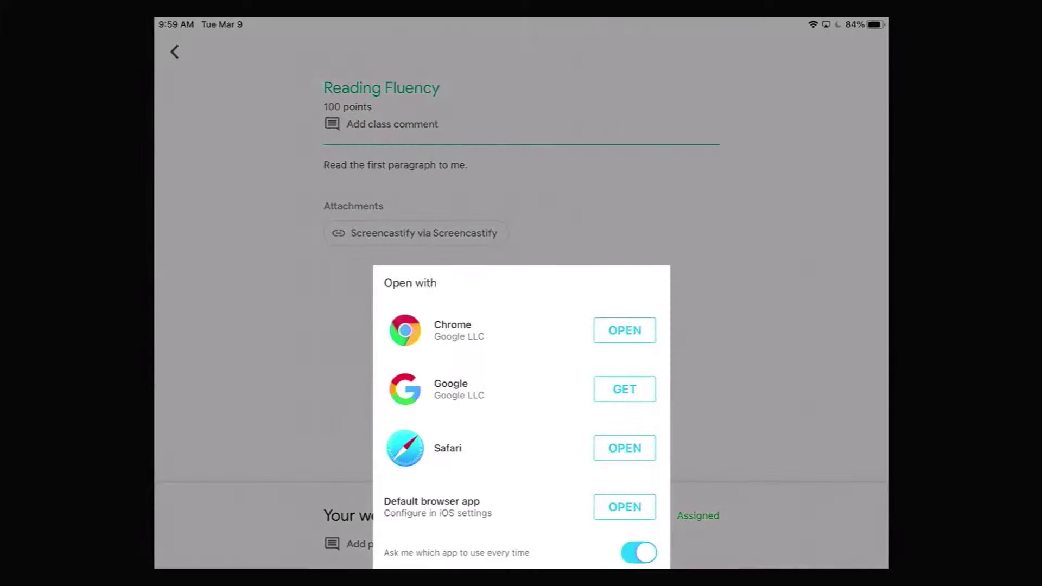
{"action": "left_click", "coordinate": [625, 448]}
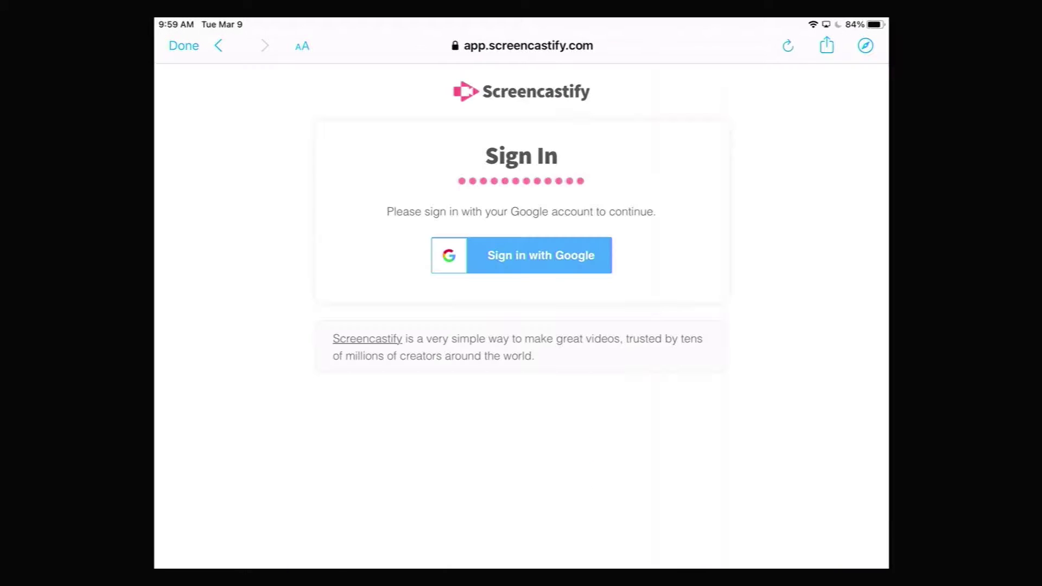
- Sign in to Screencastify with the student's Google account, then record the reading video with the iPad camera and submit it
{"action": "left_click", "coordinate": [521, 255]}
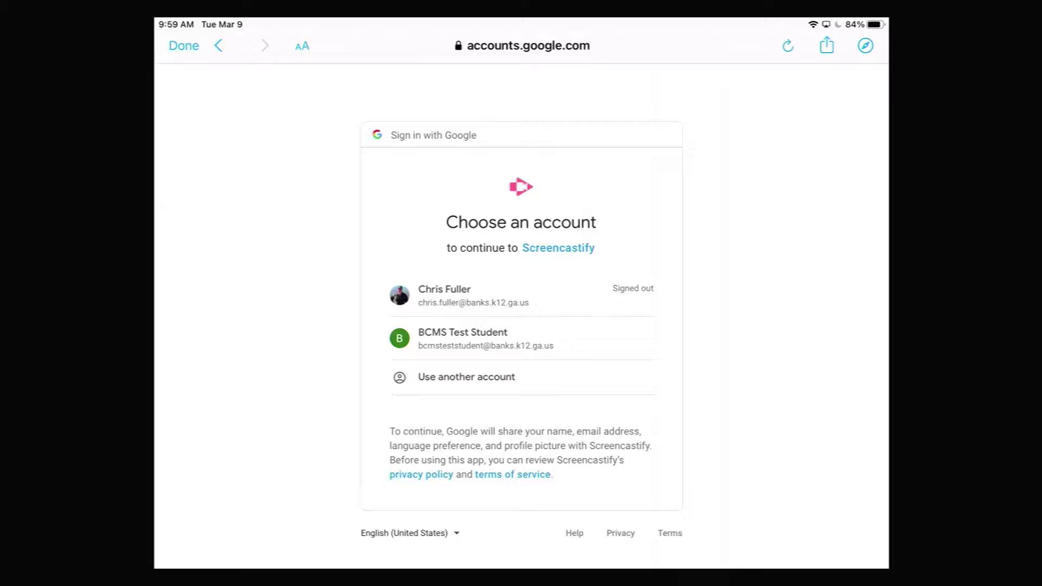
{"action": "left_click", "coordinate": [485, 338]}
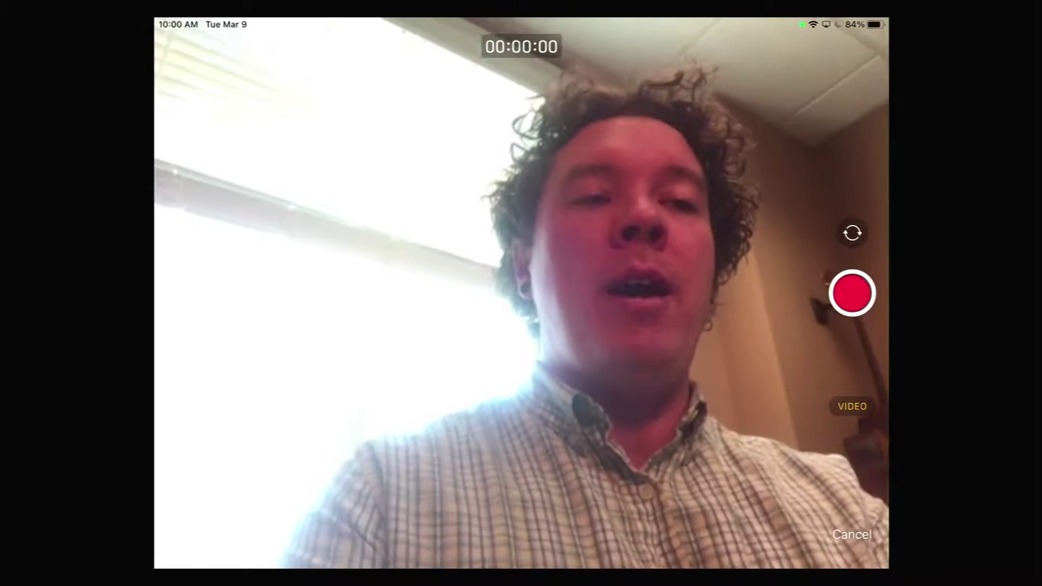
{"action": "left_click", "coordinate": [852, 293]}
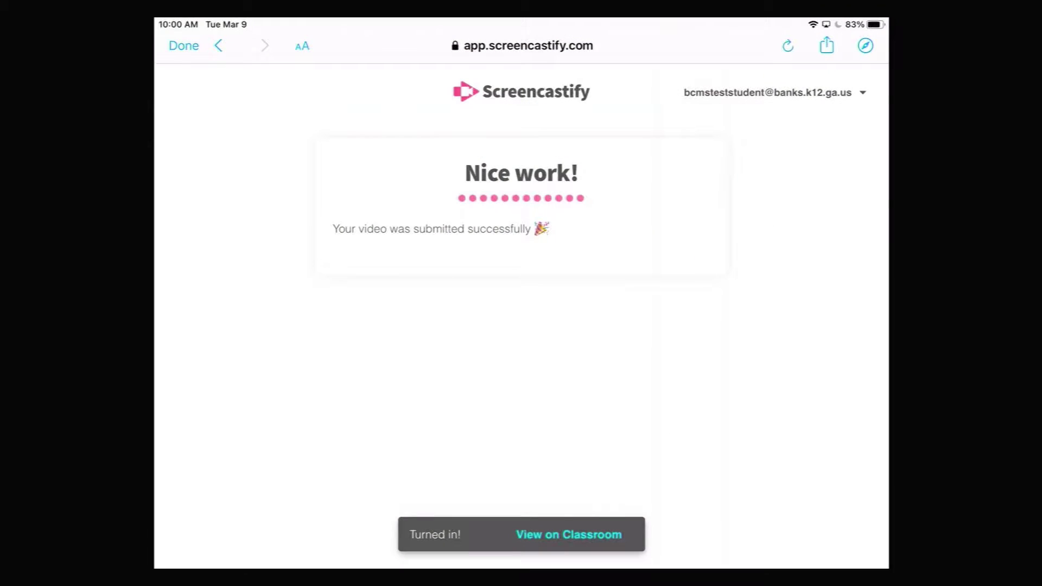
- Return to the Reading Fluency assignment in Google Classroom and refresh it to check the submission status
{"action": "left_click", "coordinate": [183, 46]}
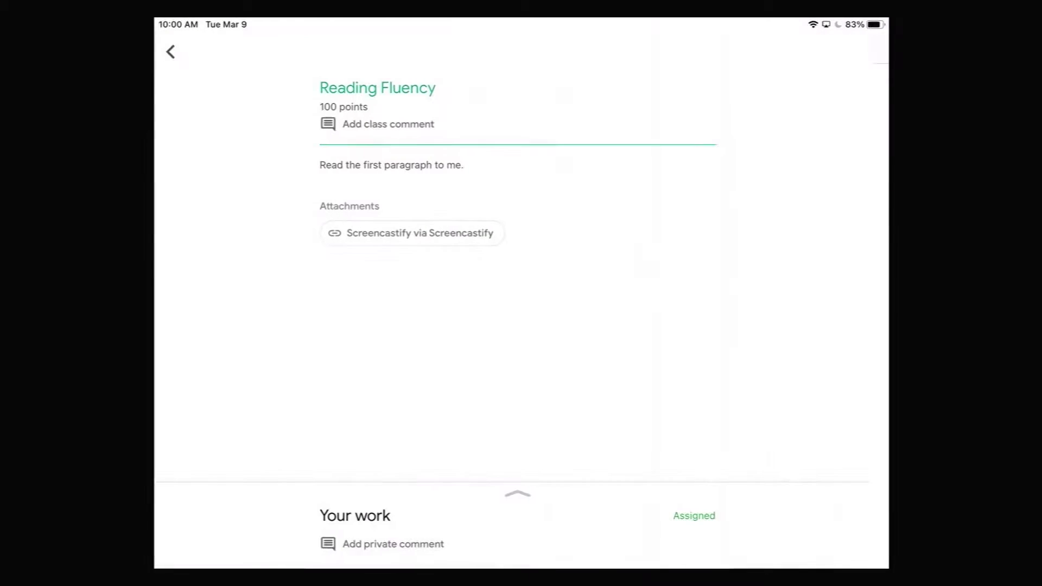
{"action": "scroll", "coordinate": [521, 271], "scroll_direction": "up", "scroll_amount": 5}
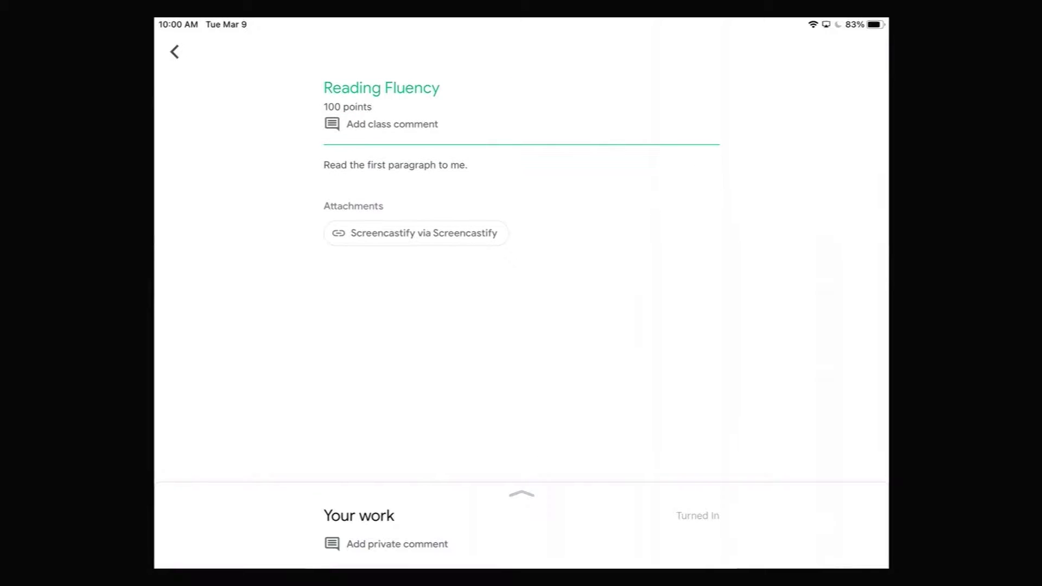
{"action": "scroll", "coordinate": [521, 516], "scroll_direction": "down", "scroll_amount": 5}
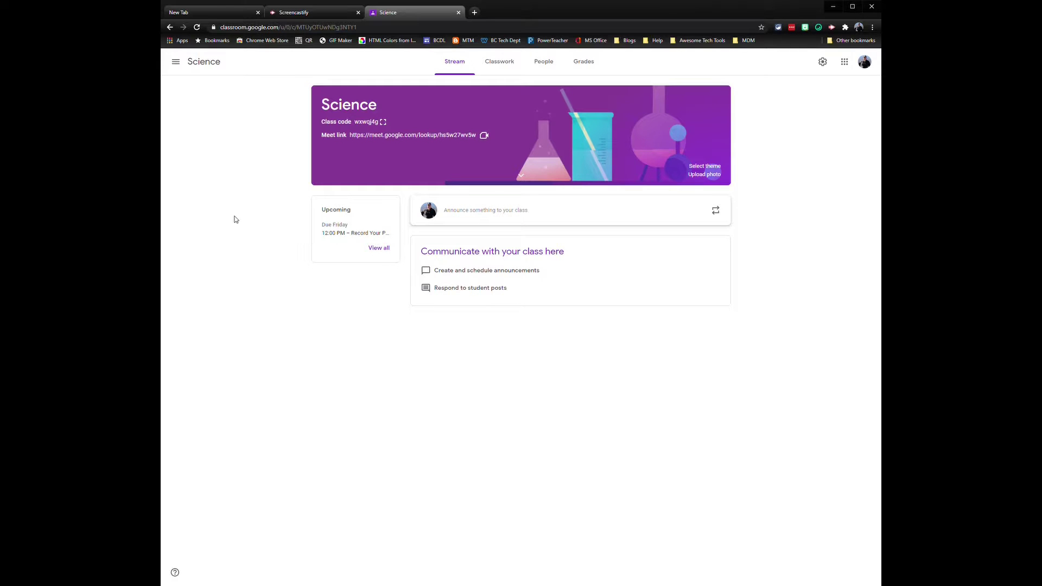
- In the teacher's Science class in Chrome, open the student work for the Record Your Presentation assignment
{"action": "left_click", "coordinate": [496, 72]}
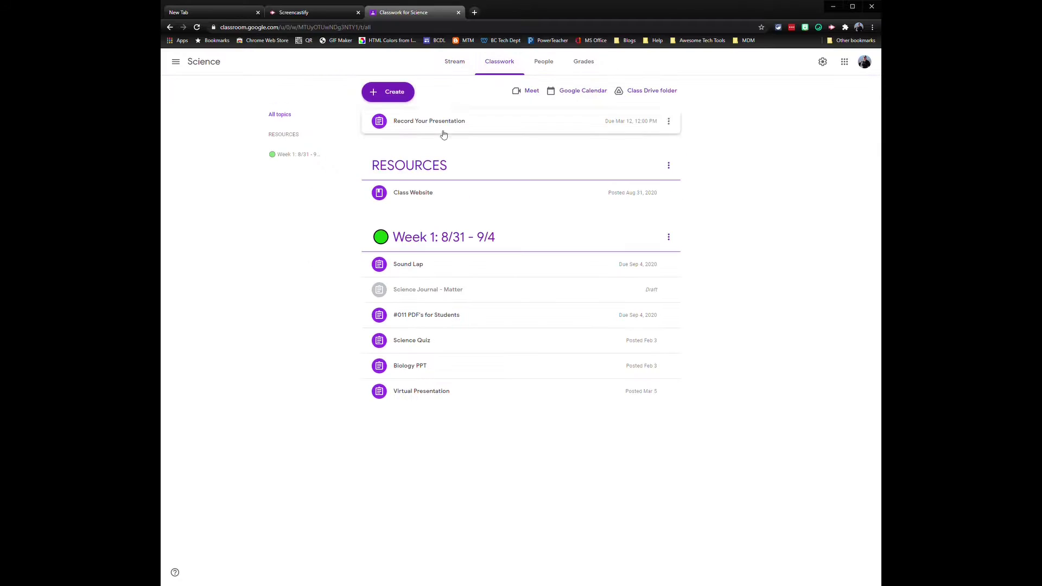
{"action": "left_click", "coordinate": [428, 124]}
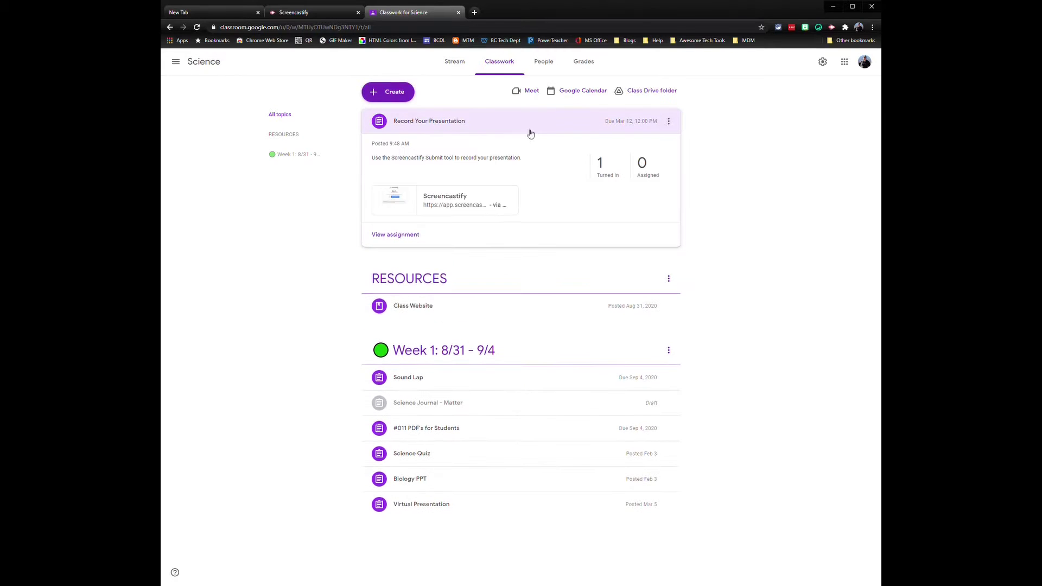
{"action": "left_click", "coordinate": [415, 235]}
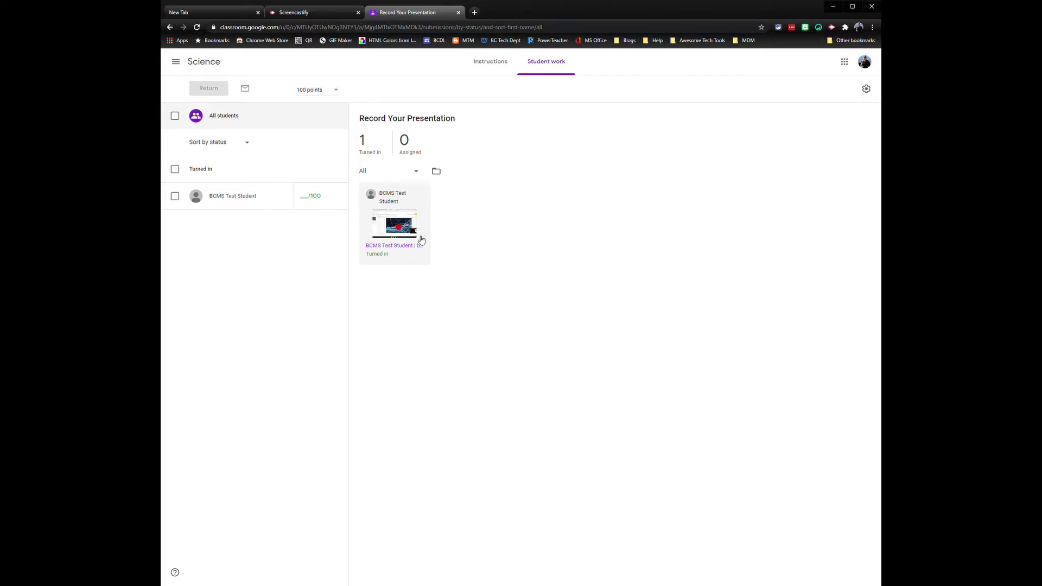
- Open the student's turned-in presentation video for grading and go through the grade and private comment fields
{"action": "left_click", "coordinate": [402, 225]}
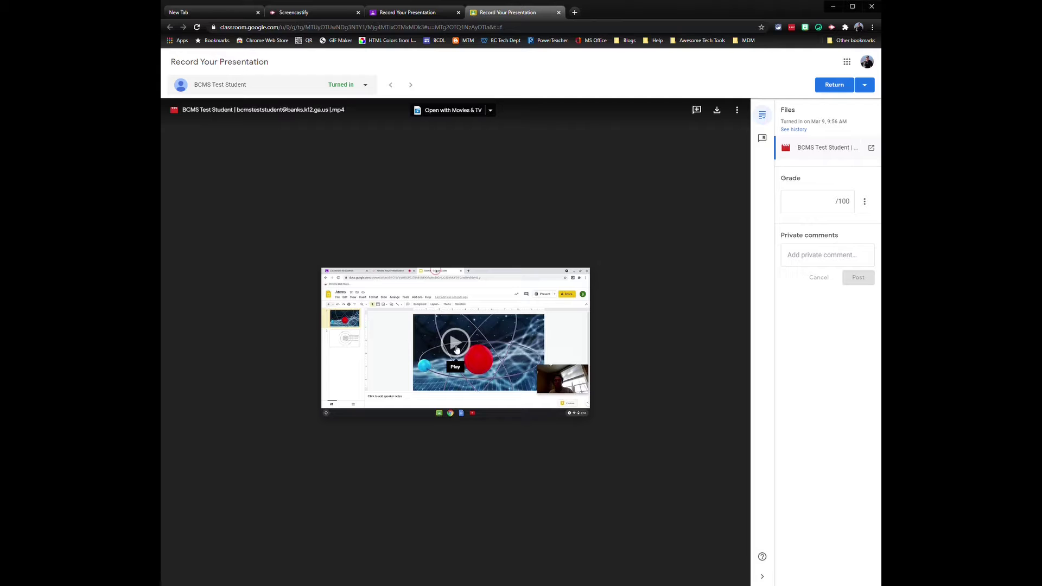
{"action": "left_click", "coordinate": [809, 200]}
{"action": "left_click", "coordinate": [816, 257]}
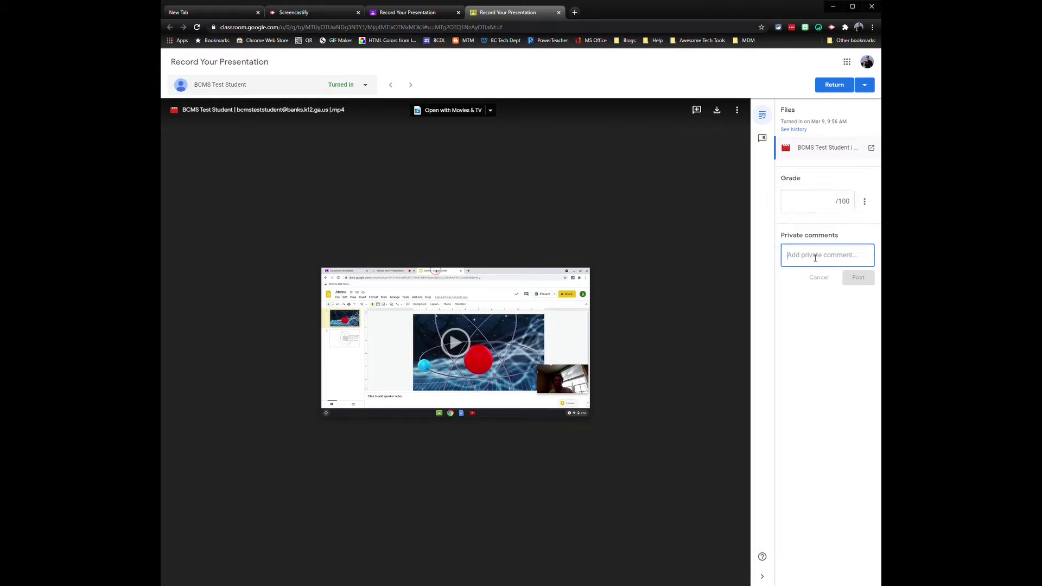